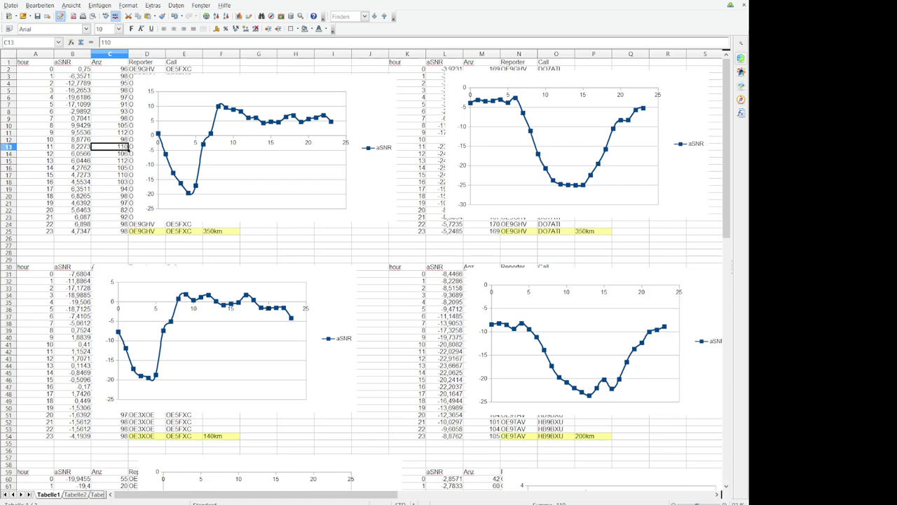
Scroll the WSPRnet Downloads page through the monthly gz/zip spot archives to the CSV File Format section
click(216, 231)
click(216, 240)
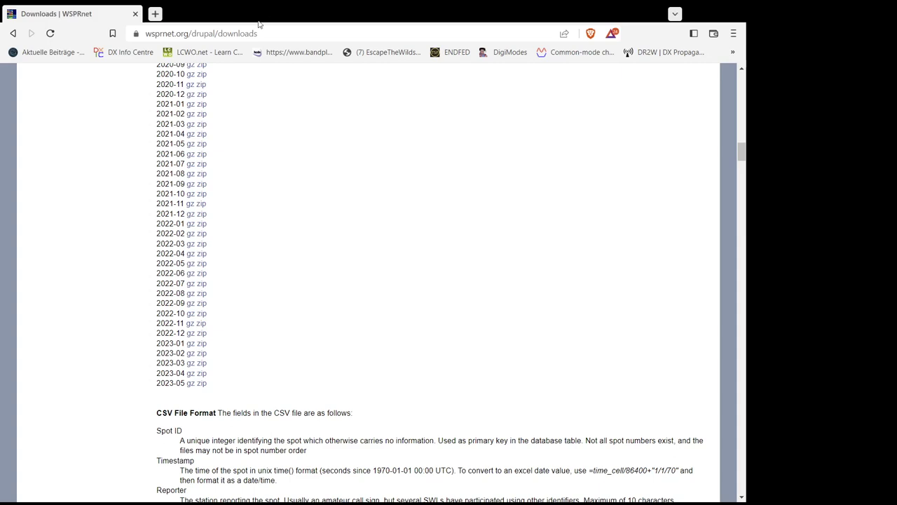
scroll(275, 344, up, 15)
scroll(269, 337, up, 6)
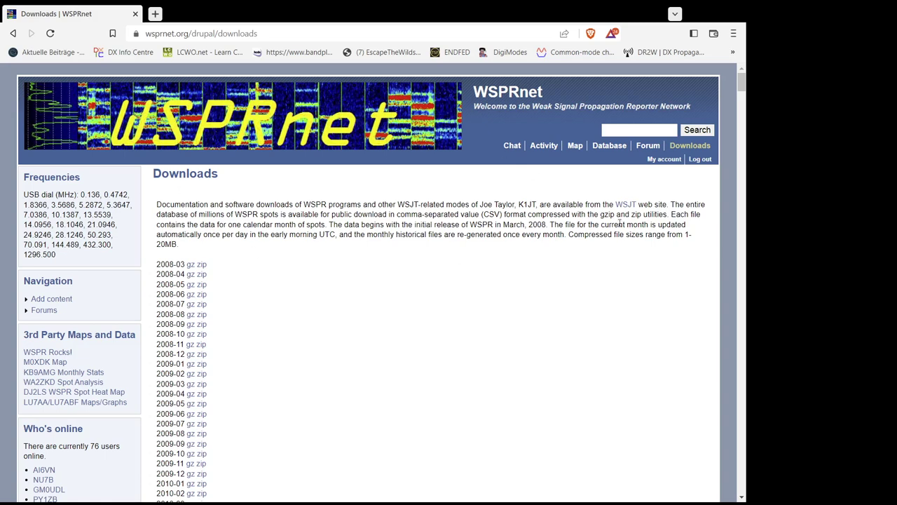
scroll(403, 300, down, 12)
scroll(399, 309, down, 15)
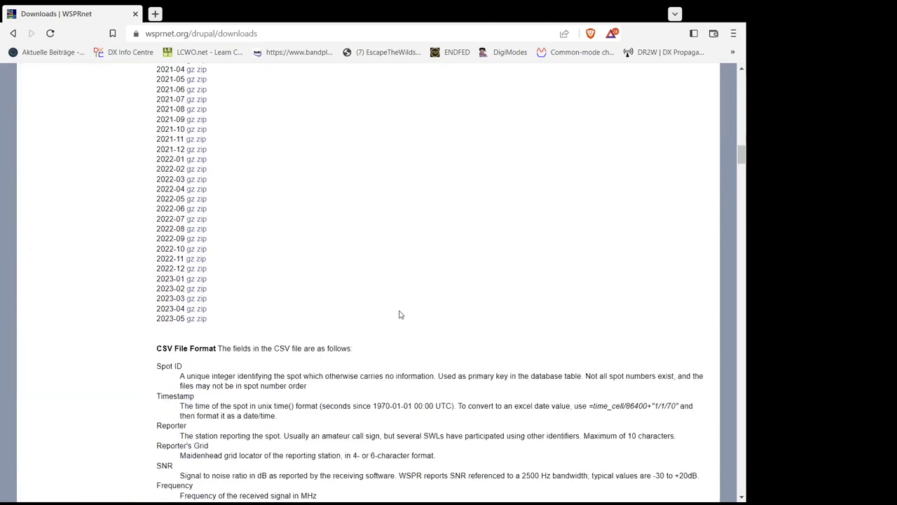
scroll(399, 313, up, 3)
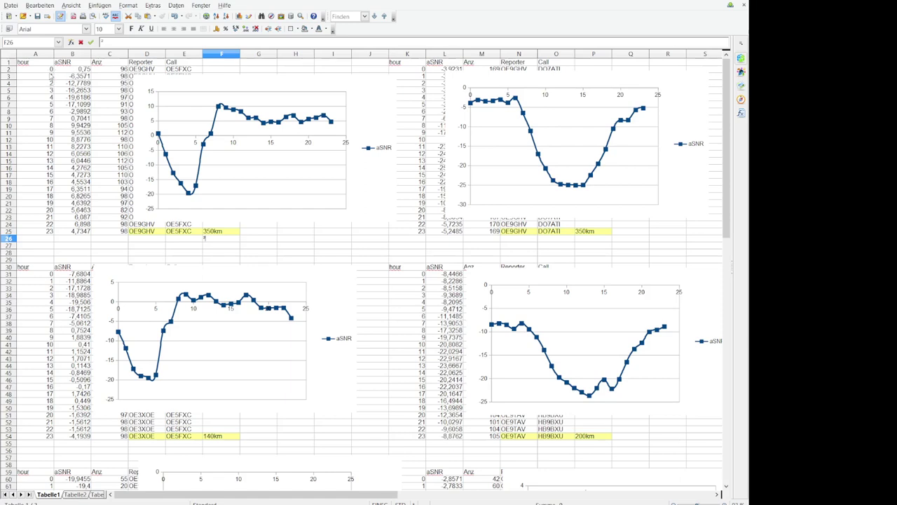
click(51, 127)
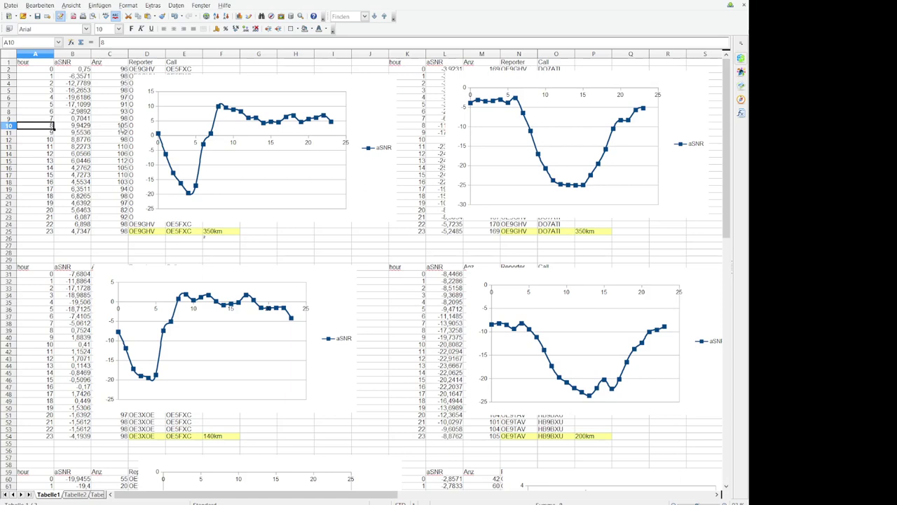
click(80, 126)
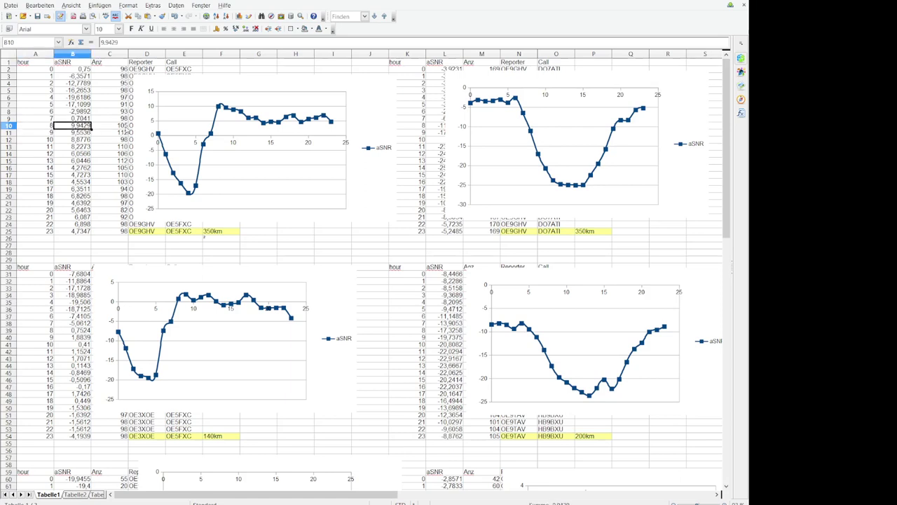
click(105, 128)
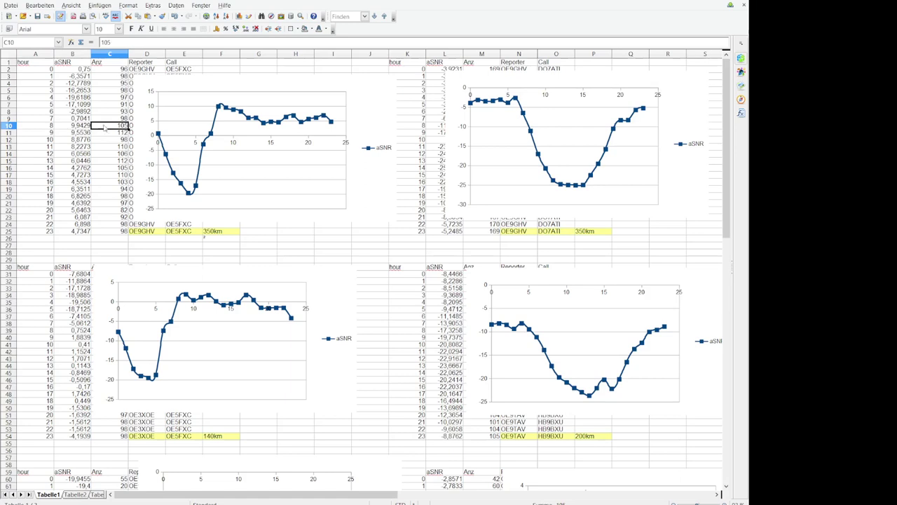
click(51, 127)
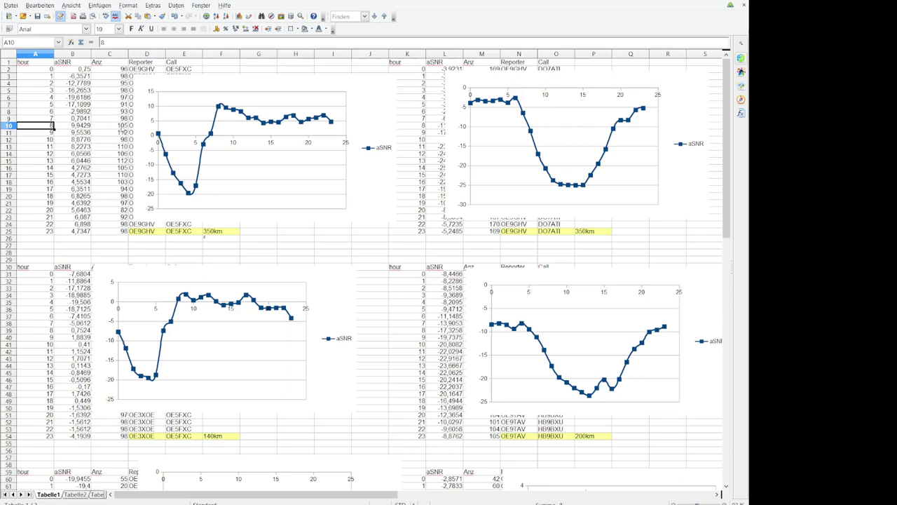
click(123, 128)
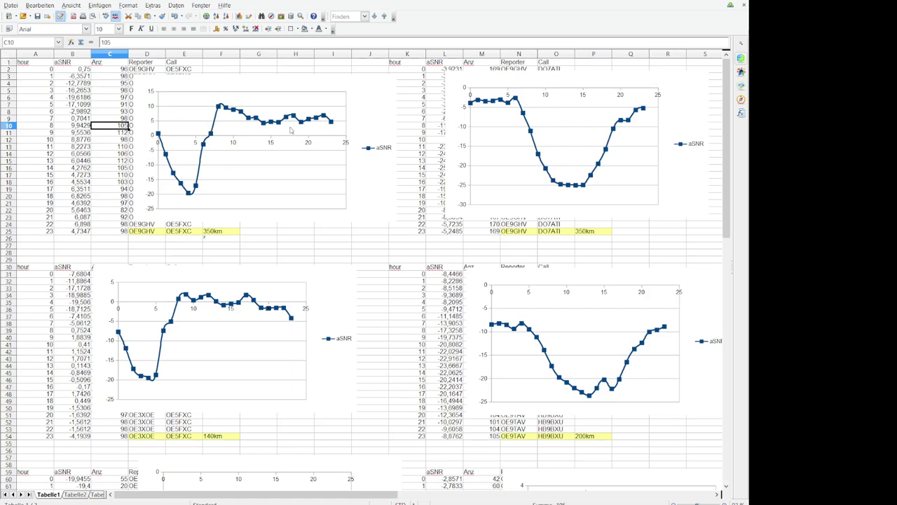
click(563, 152)
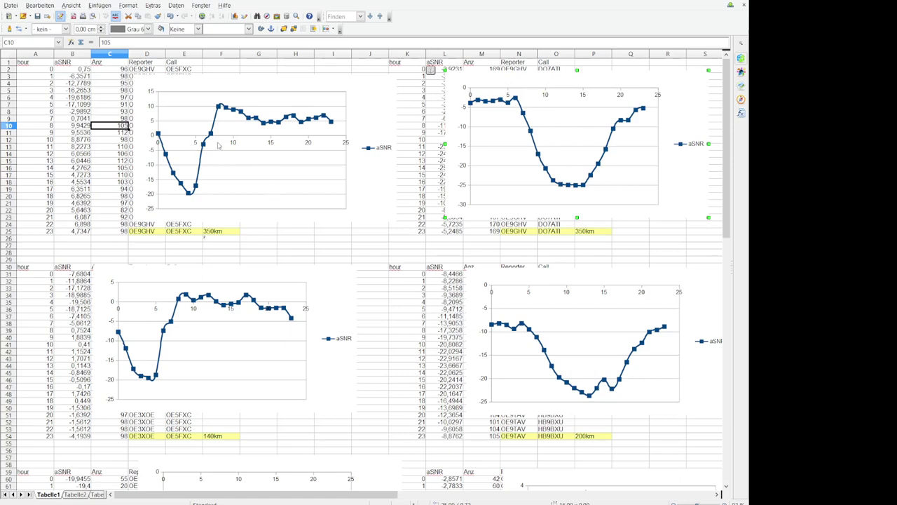
scroll(286, 191, down, 2)
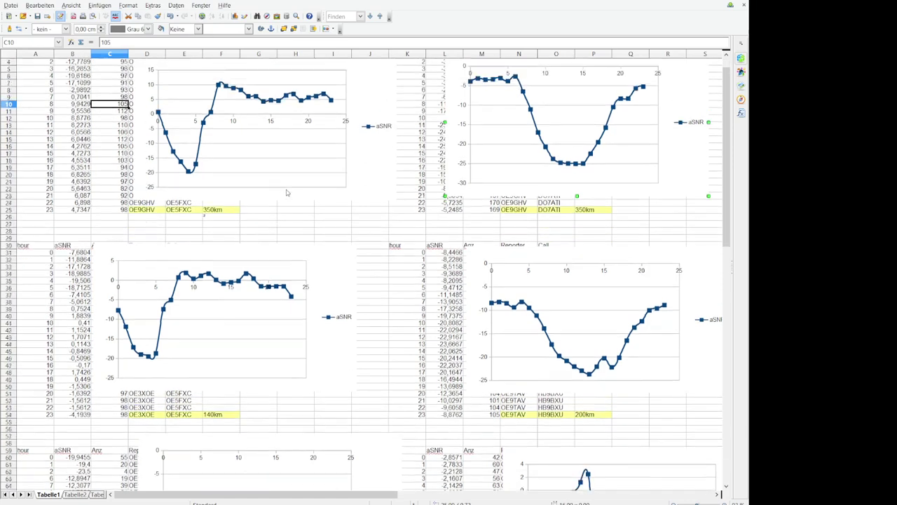
scroll(287, 191, up, 2)
scroll(269, 256, down, 3)
scroll(271, 256, up, 3)
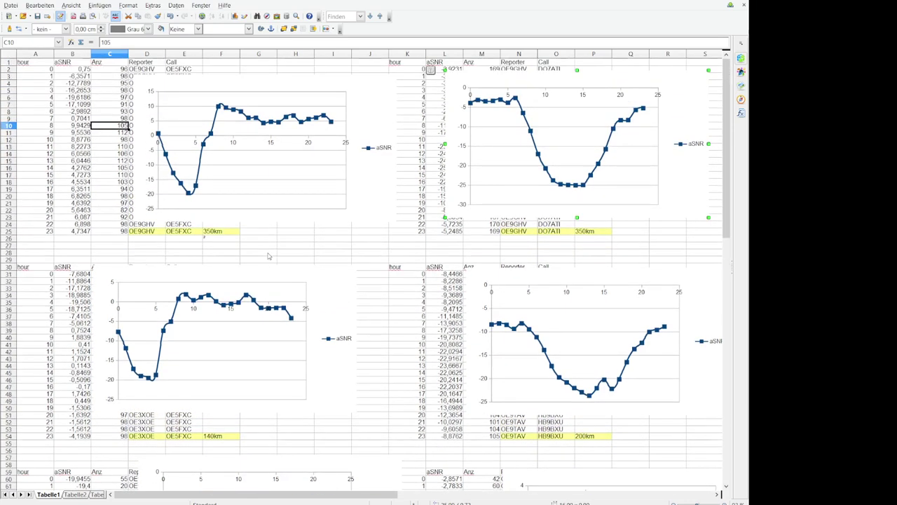
click(217, 233)
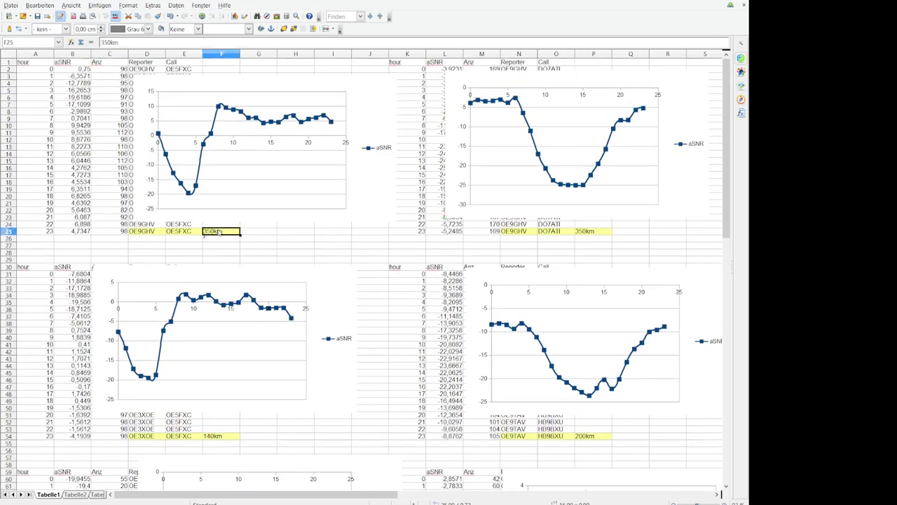
click(220, 437)
click(217, 233)
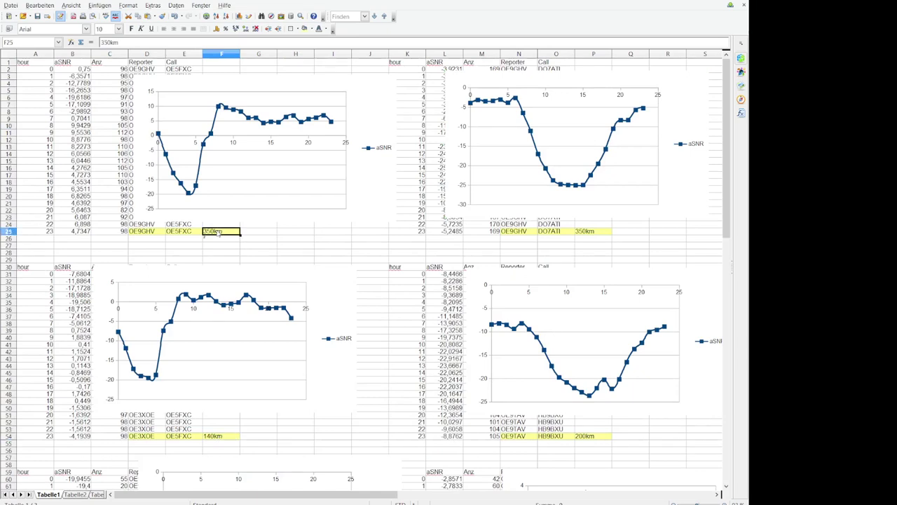
scroll(235, 292, down, 3)
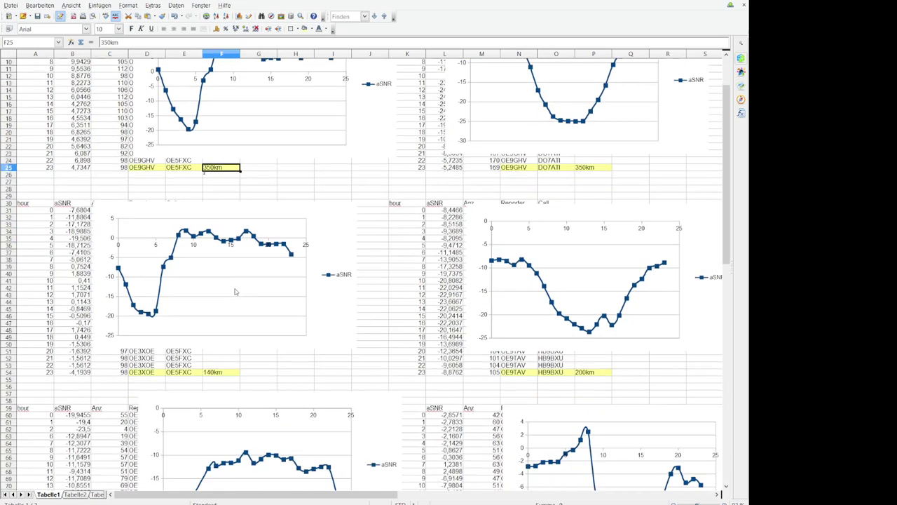
scroll(235, 292, down, 4)
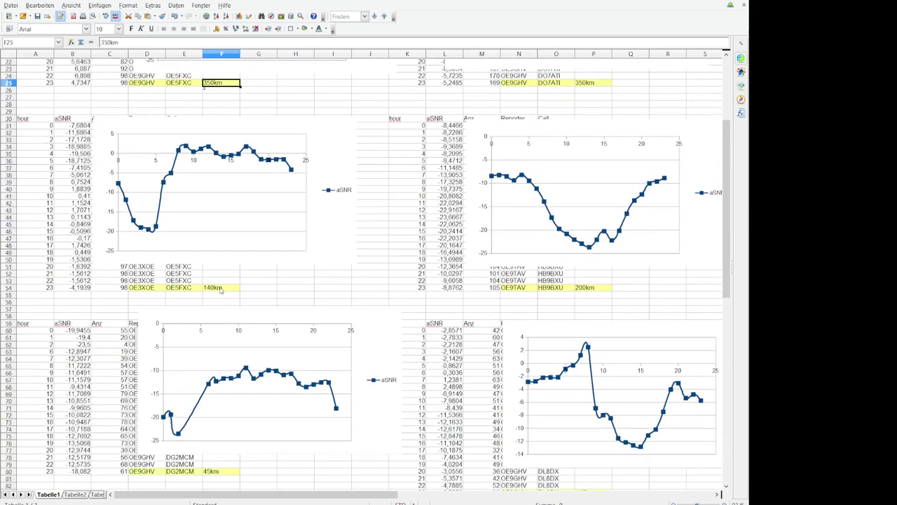
click(220, 288)
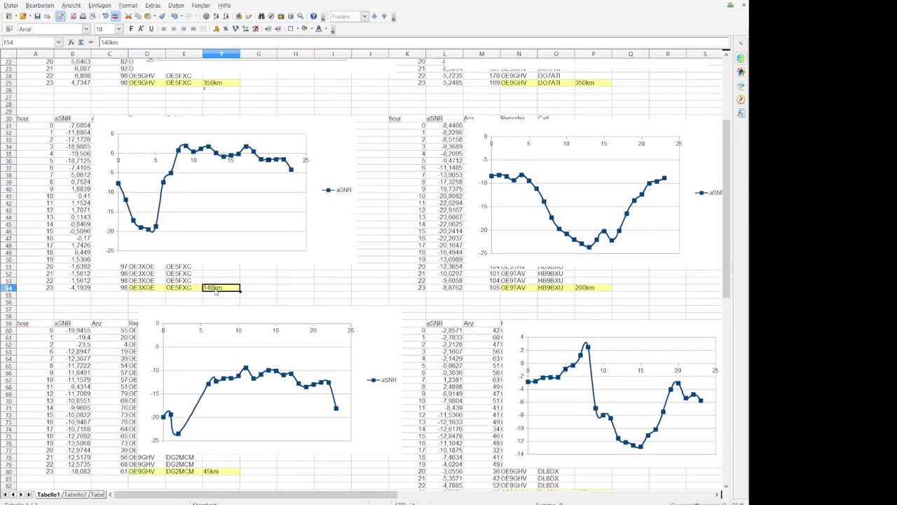
click(591, 293)
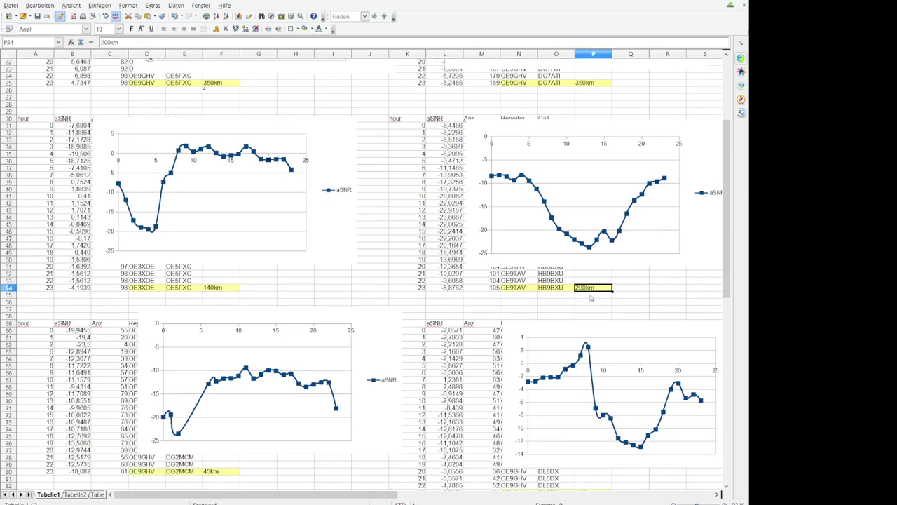
scroll(153, 208, up, 6)
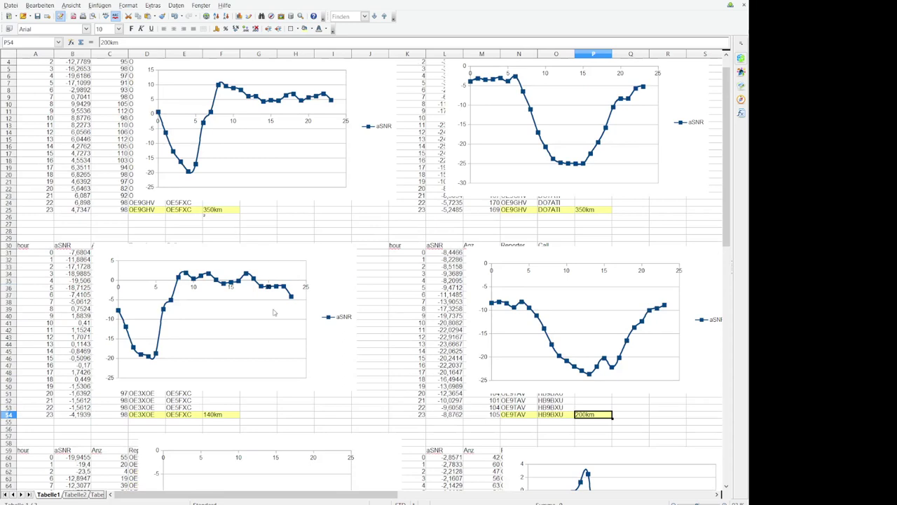
scroll(252, 364, down, 3)
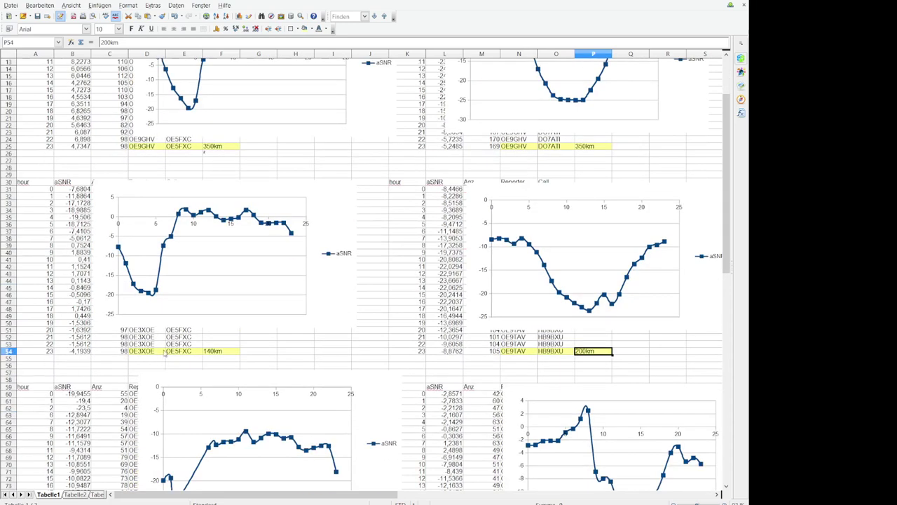
click(162, 353)
click(180, 352)
click(149, 147)
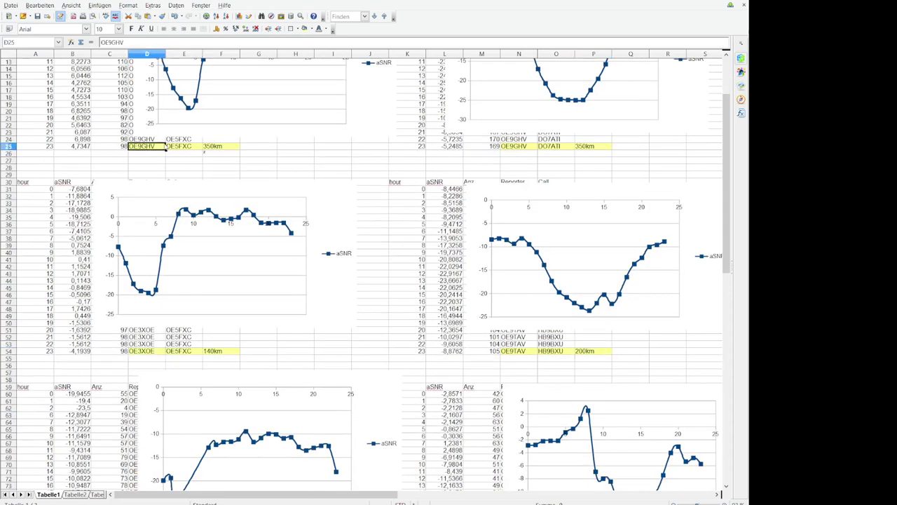
click(176, 150)
scroll(204, 237, up, 4)
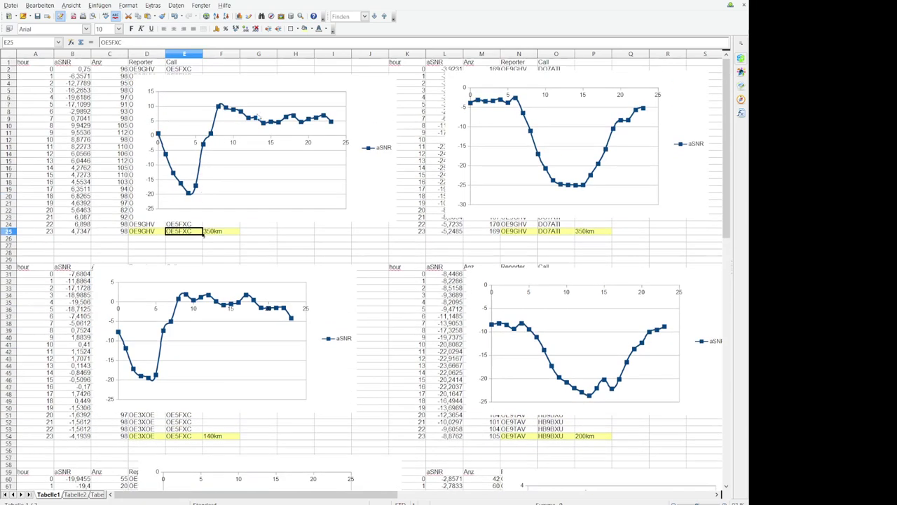
scroll(346, 319, down, 5)
scroll(329, 361, down, 4)
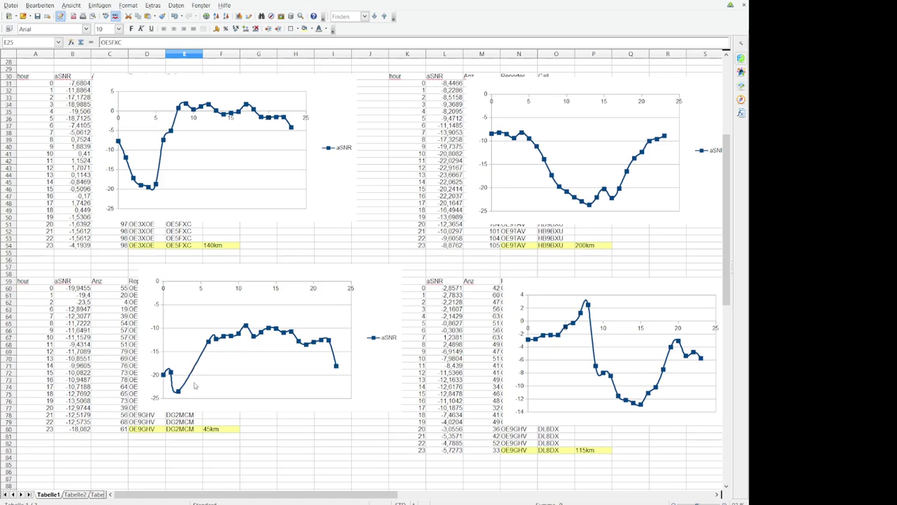
click(256, 423)
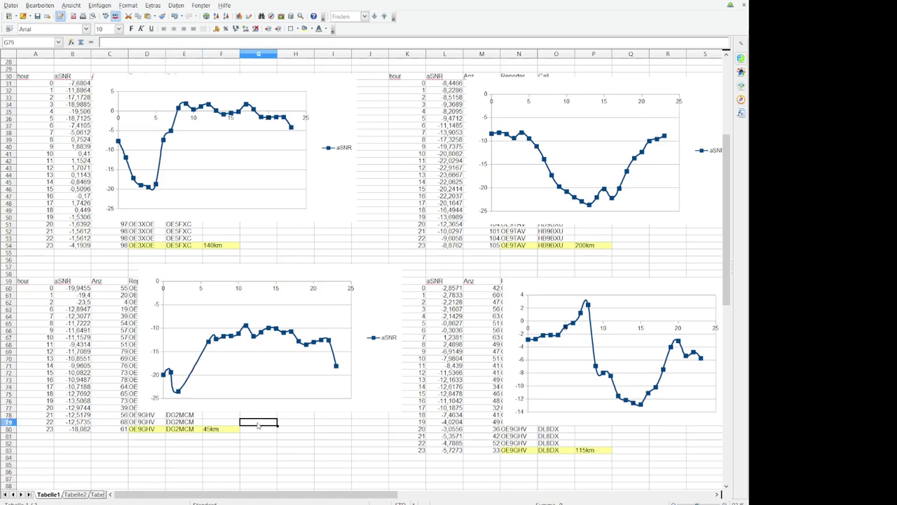
scroll(261, 410, up, 1)
scroll(262, 410, down, 1)
drag(389, 495, 434, 501)
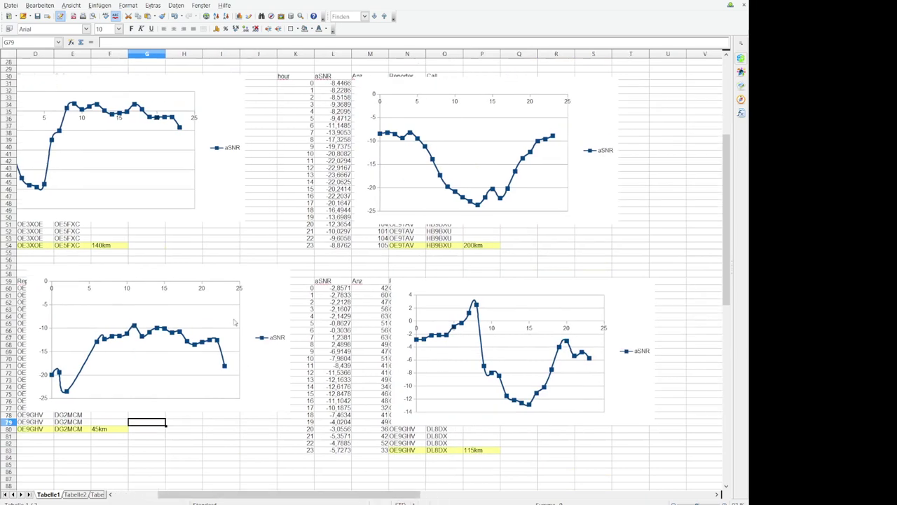
drag(309, 497, 262, 500)
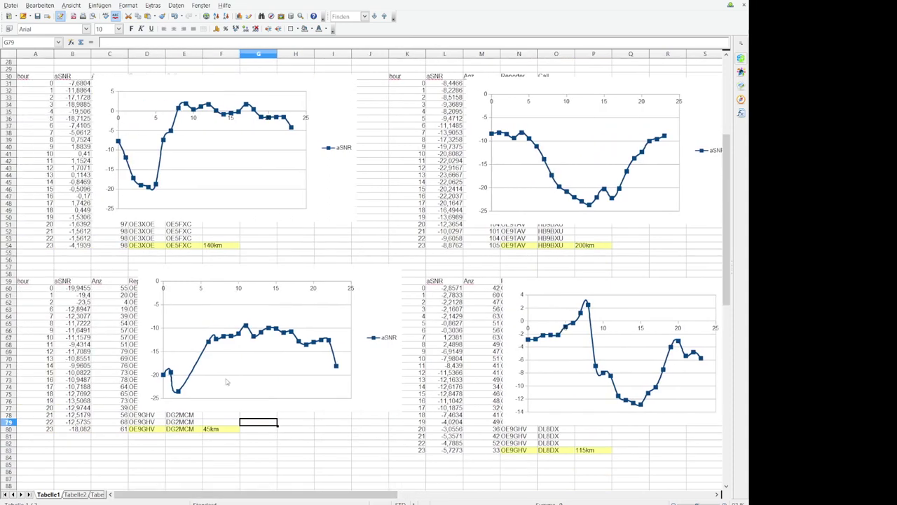
scroll(228, 383, up, 8)
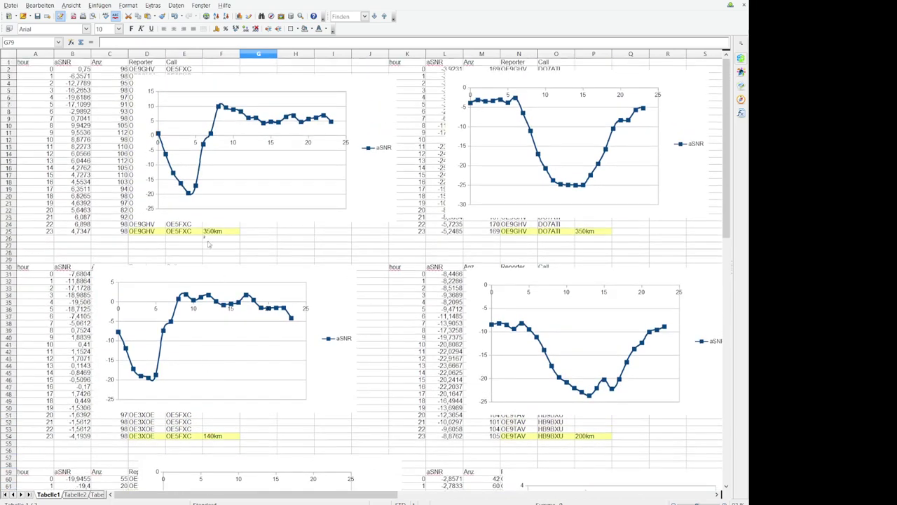
scroll(235, 408, down, 5)
scroll(234, 408, down, 5)
scroll(235, 395, up, 1)
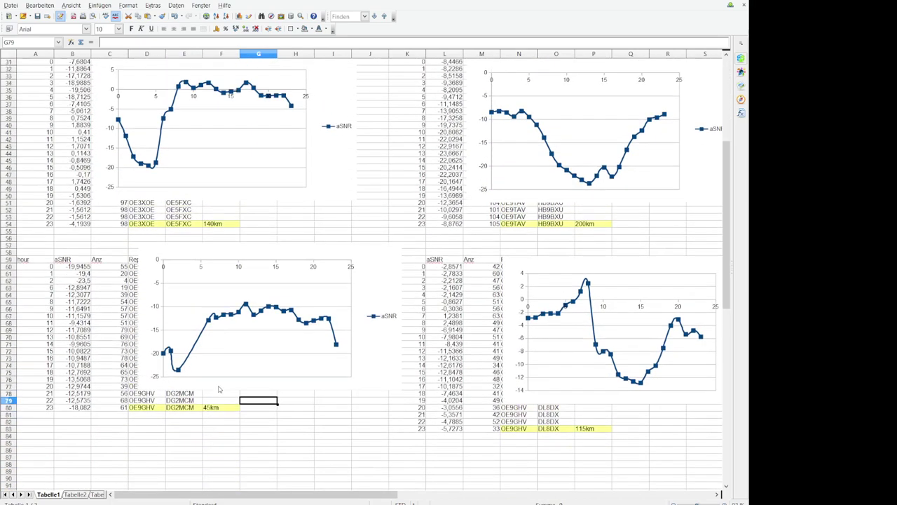
click(218, 409)
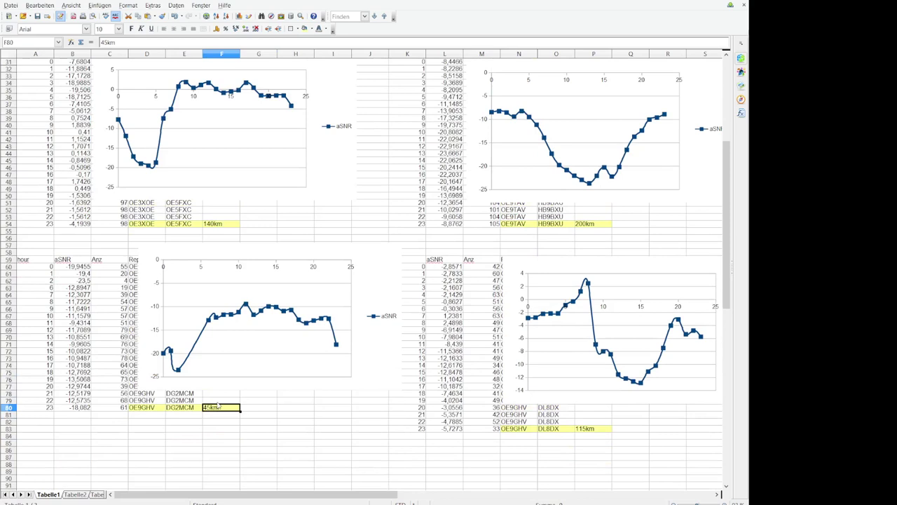
scroll(231, 239, up, 8)
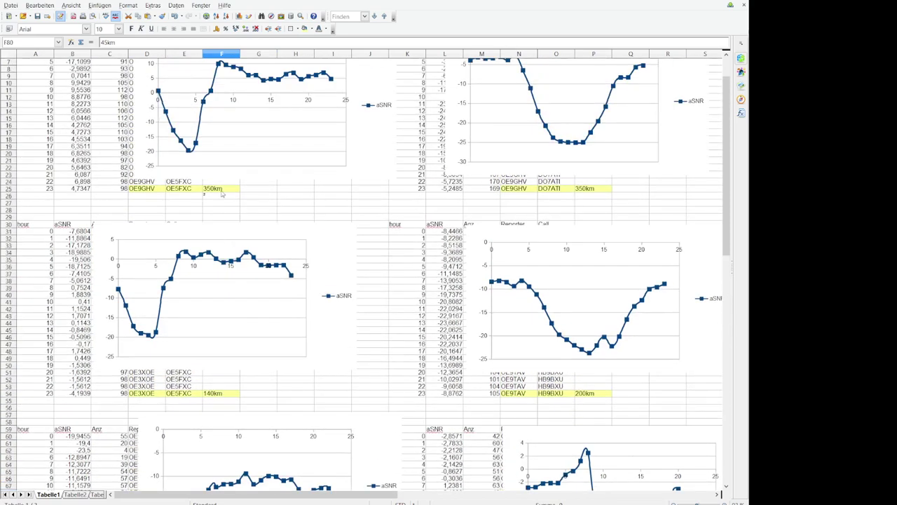
click(218, 191)
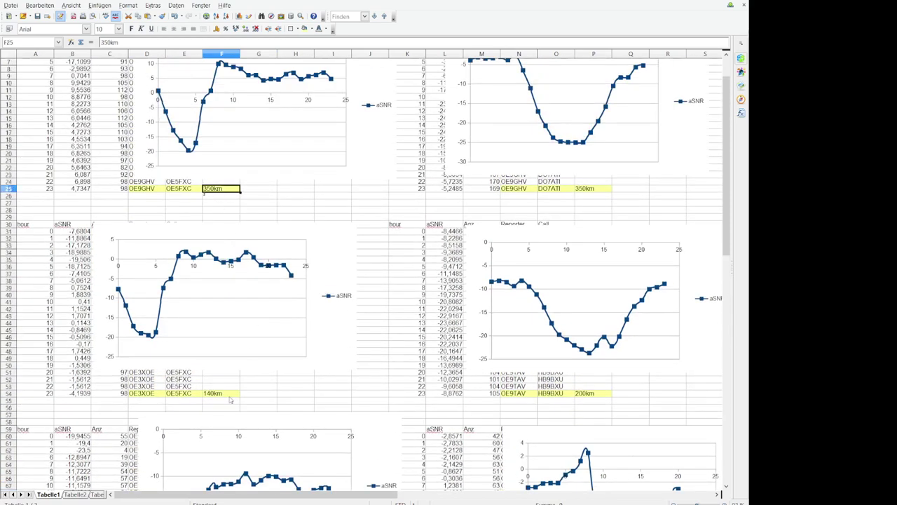
scroll(228, 398, down, 6)
scroll(226, 397, down, 4)
scroll(225, 384, up, 6)
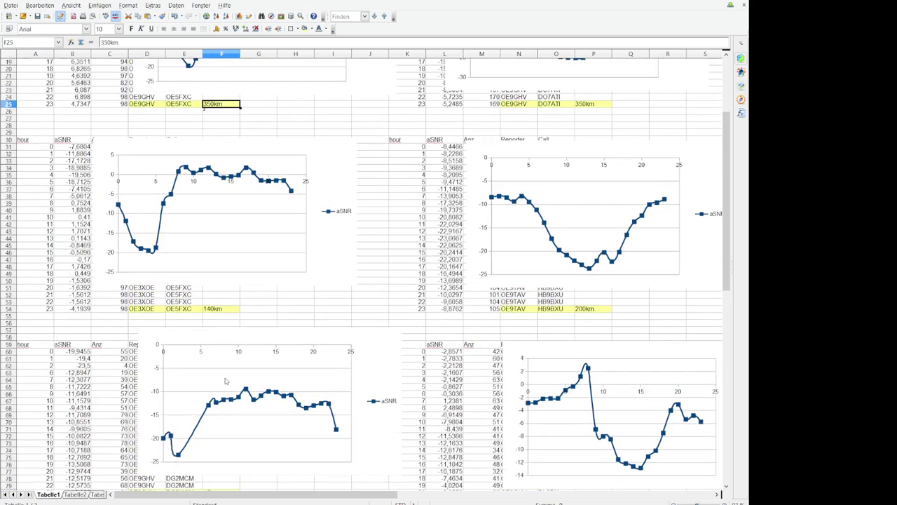
click(149, 106)
scroll(149, 107, up, 6)
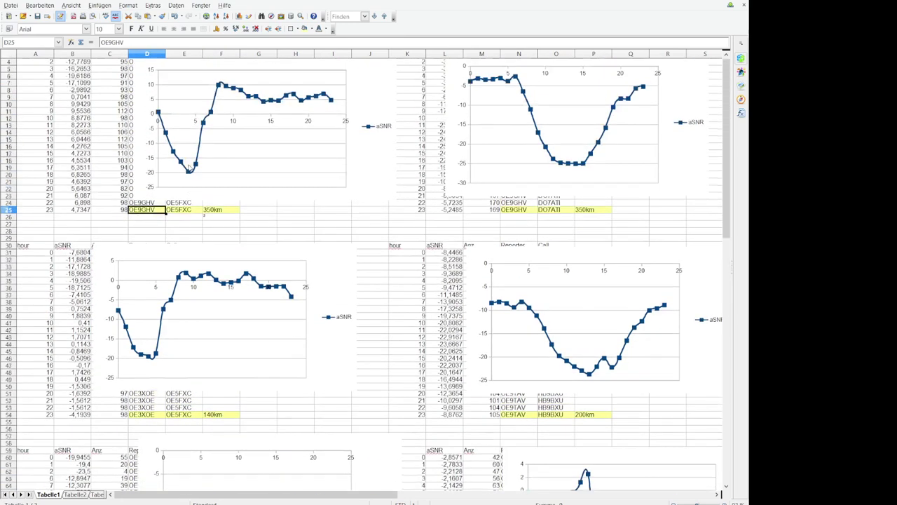
drag(167, 238, 203, 235)
click(185, 236)
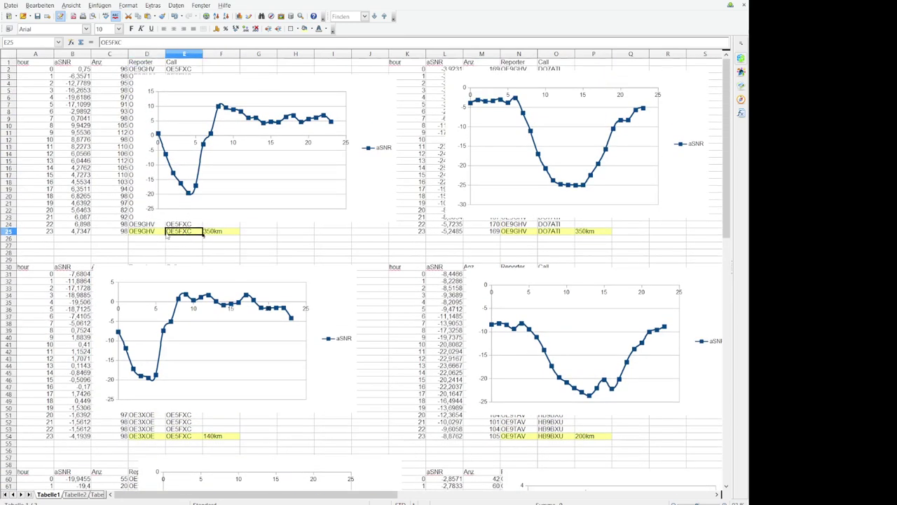